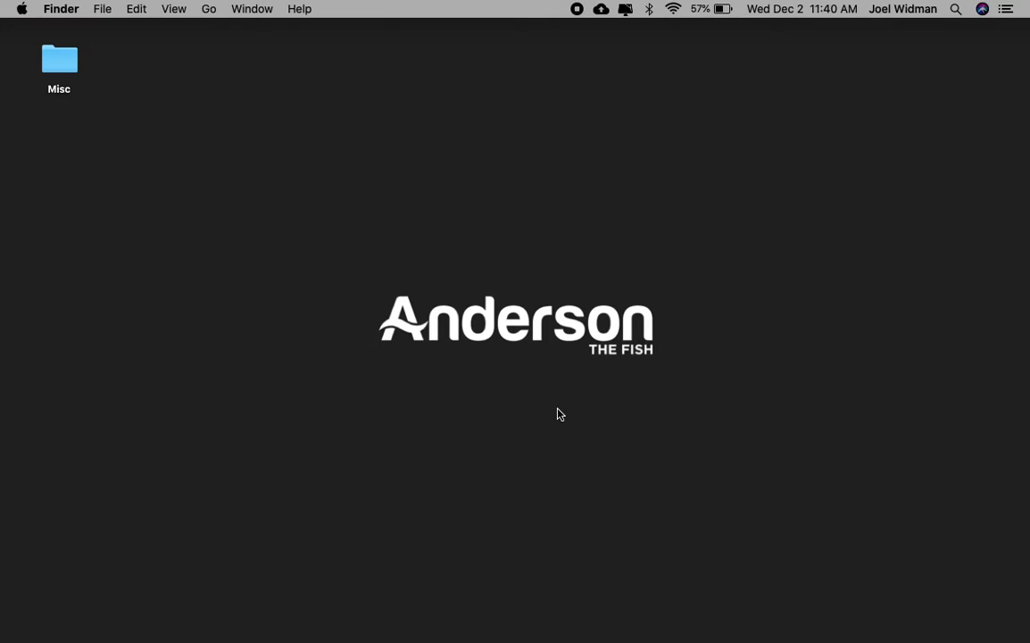
Step: Switch to the open Keynote presentation showing the ALLSTAR star logo
left_click(406, 622)
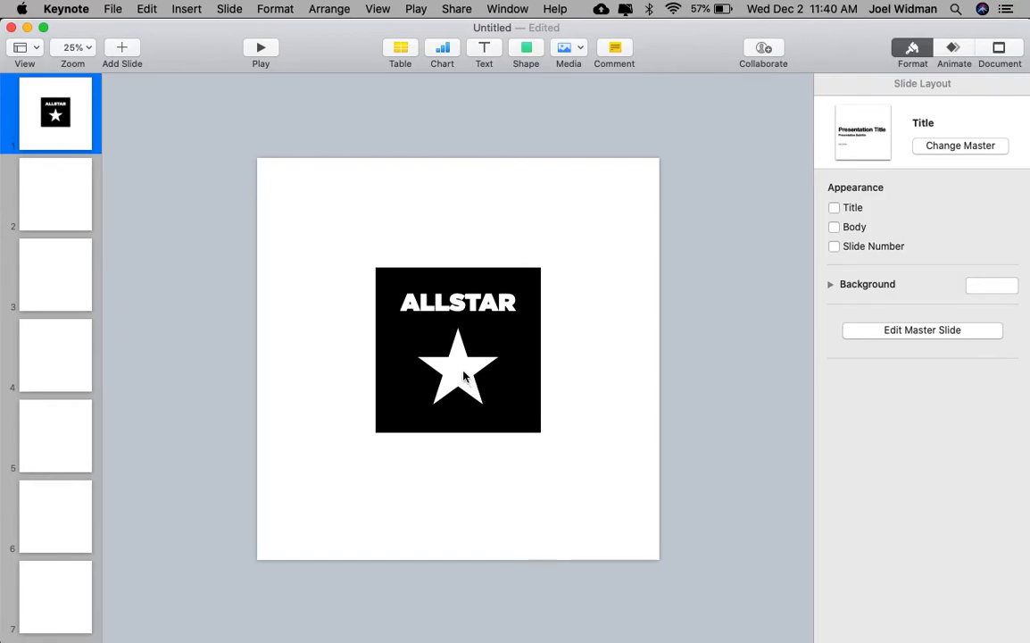
Step: Select every part of the ALLSTAR star graphic and copy it to the clipboard
left_click(382, 260)
key("super+a")
key("super+c")
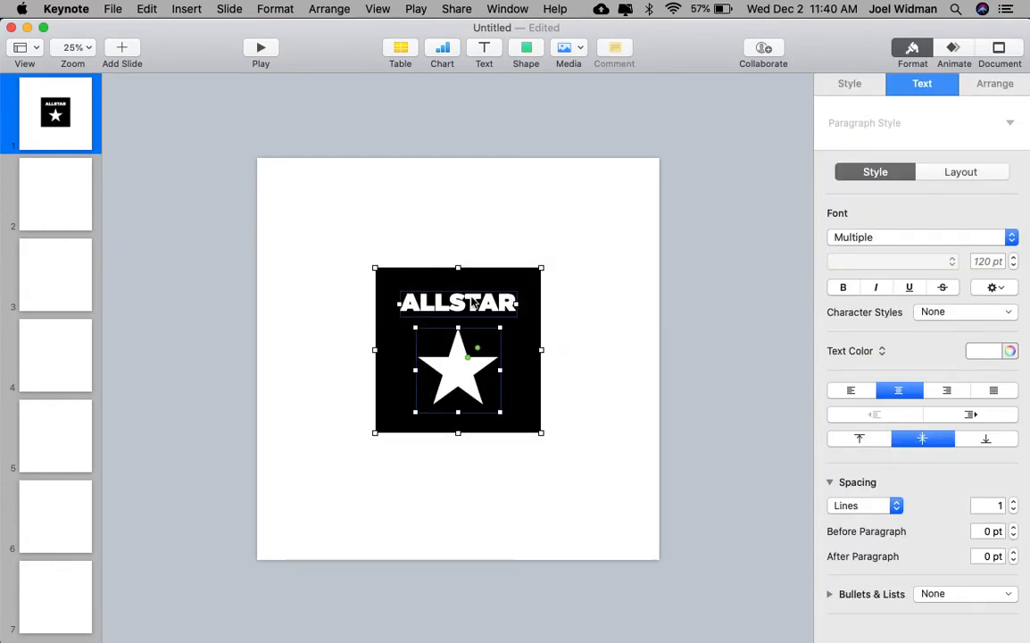
mouse_move(631, 622)
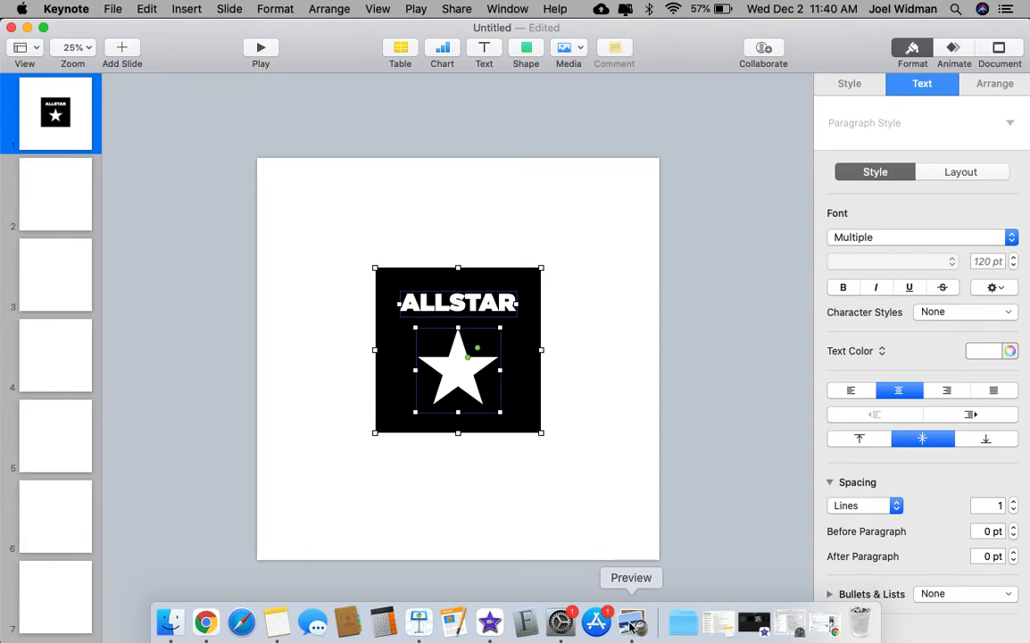
Step: In Preview, create a new image from the clipboard containing the copied ALLSTAR logo
left_click(634, 625)
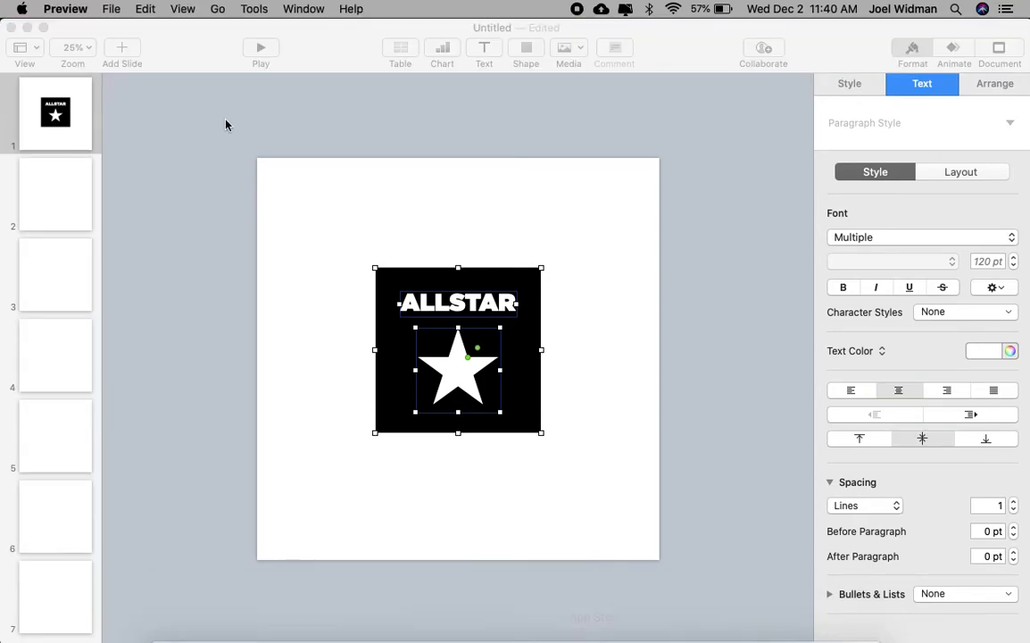
left_click(111, 9)
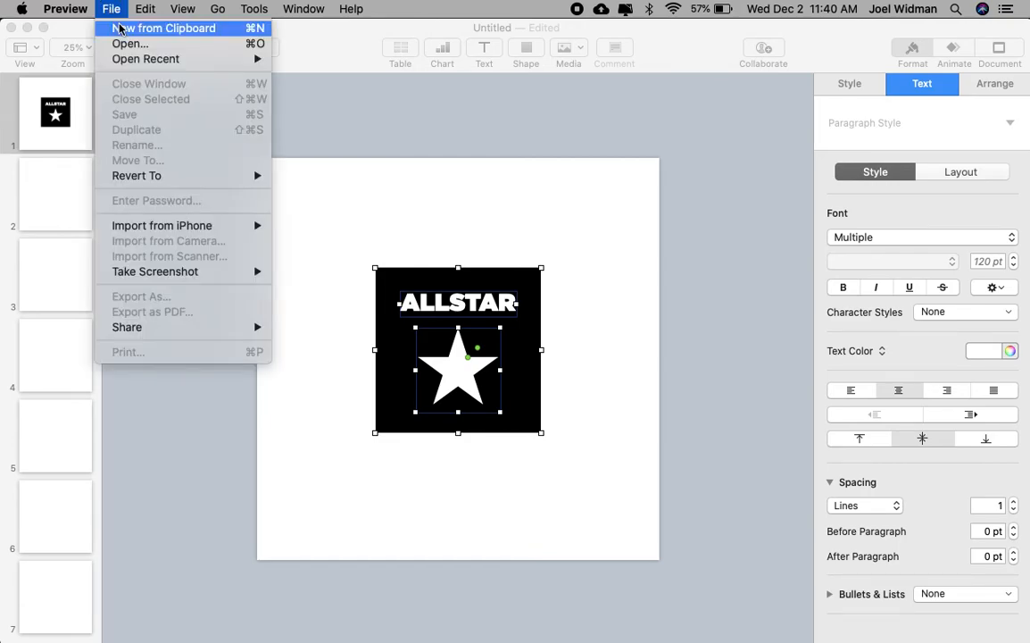
left_click(163, 27)
mouse_move(631, 639)
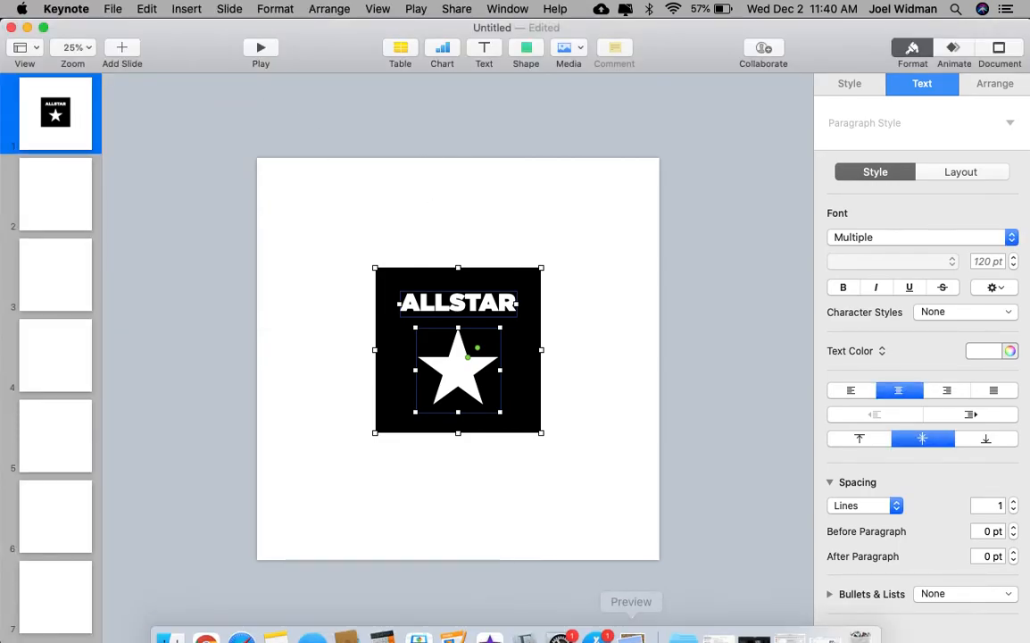
left_click(634, 625)
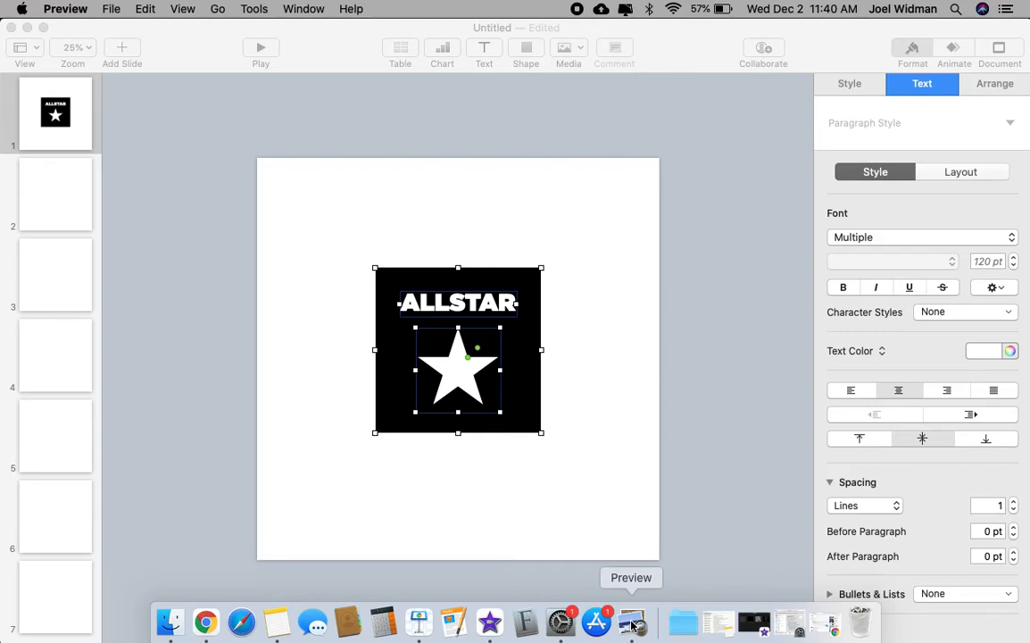
left_click(112, 8)
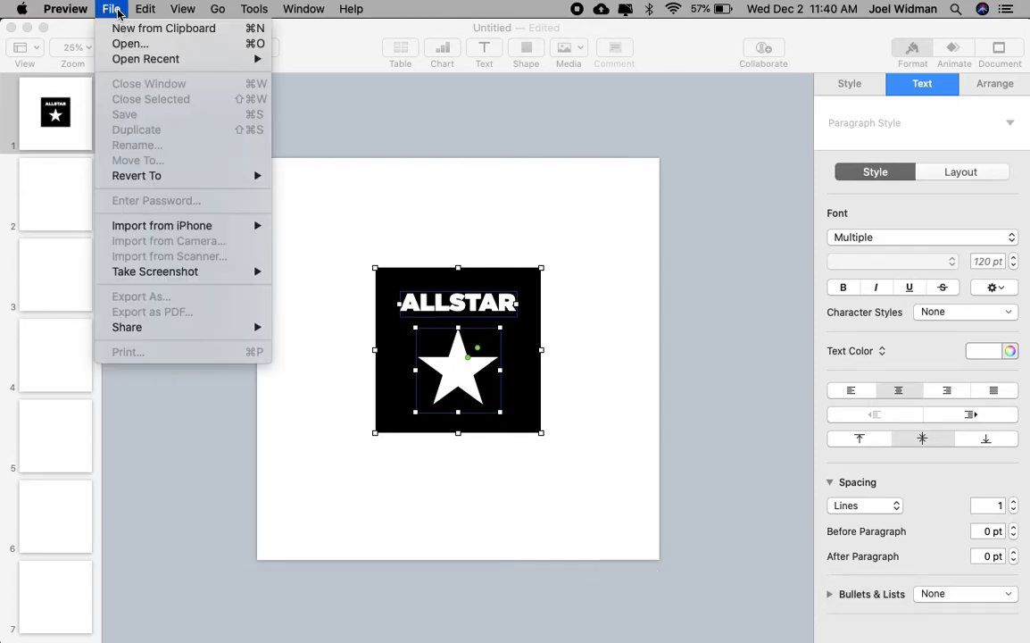
left_click(164, 28)
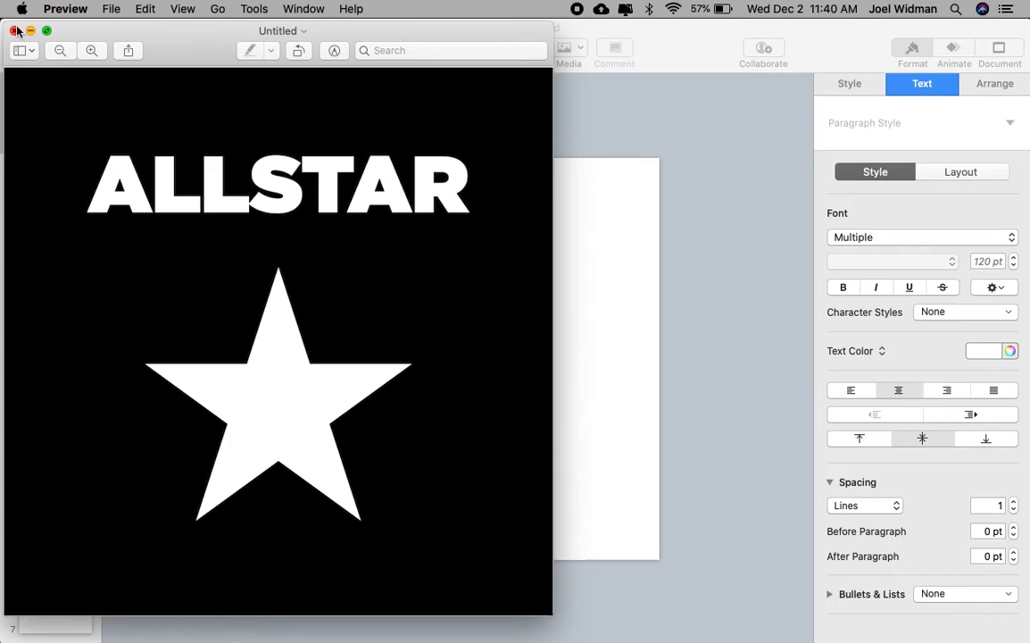
Step: Save the new image to the Desktop as a PNG named AllStar
left_click(15, 31)
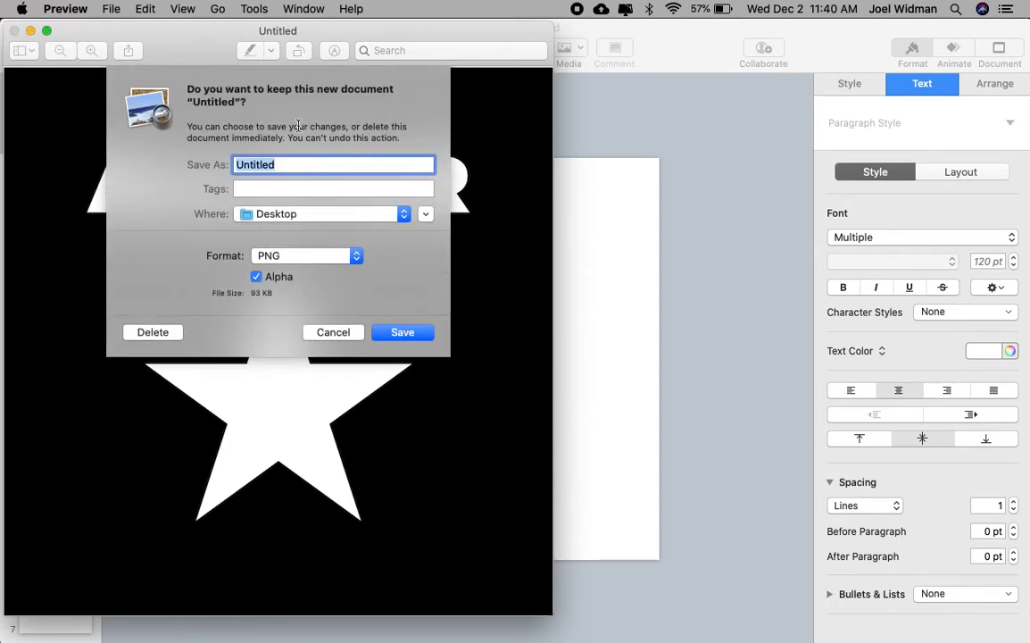
type("AllStar")
left_click(401, 332)
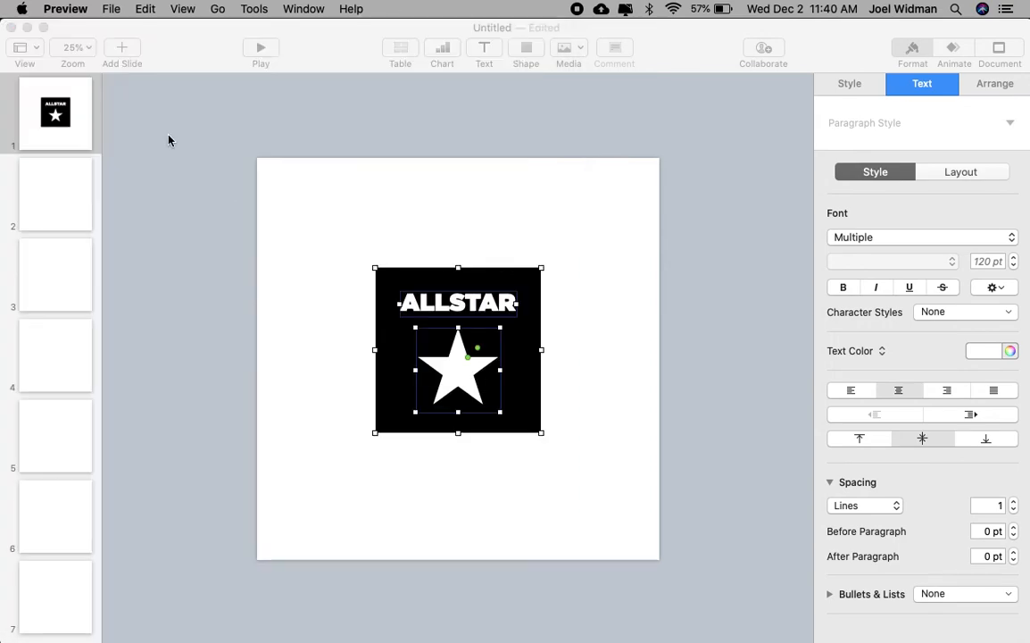
Step: Select the AllStar file on the Desktop and Quick Look it to confirm the star logo
left_click(28, 27)
left_click(979, 46)
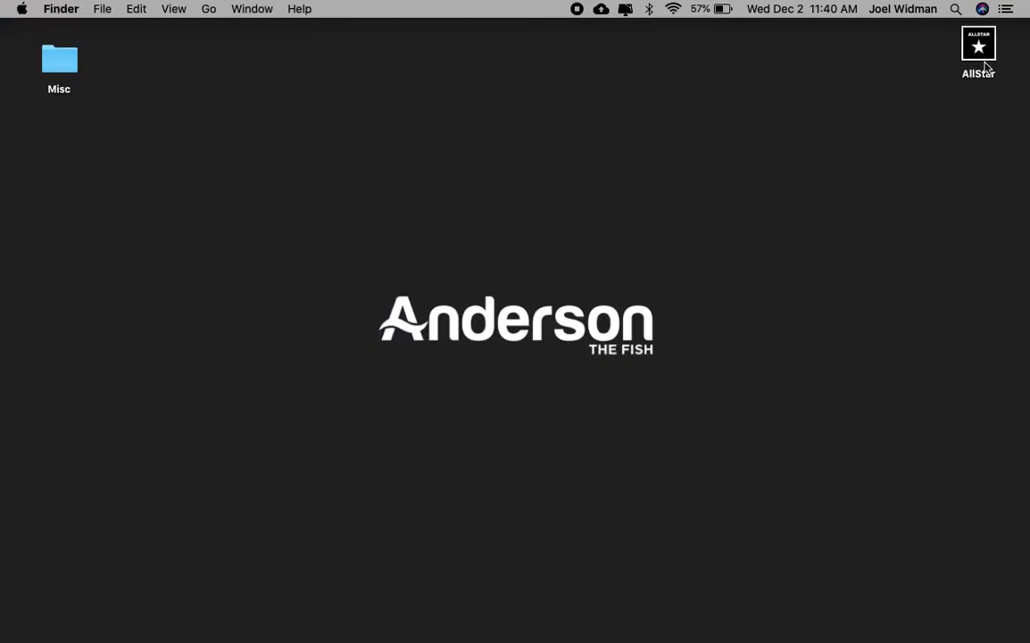
key("space")
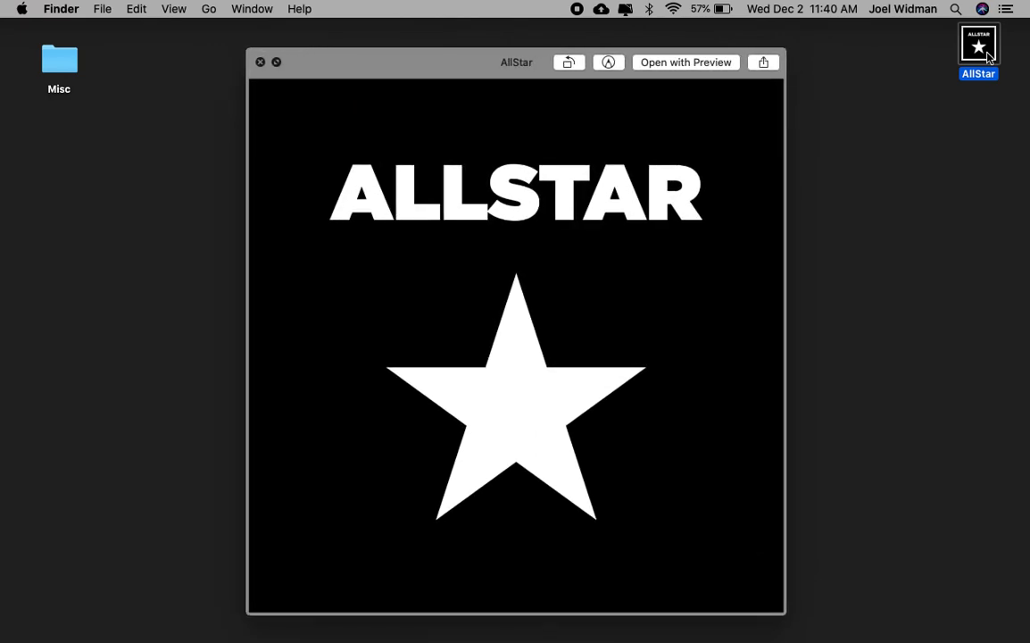